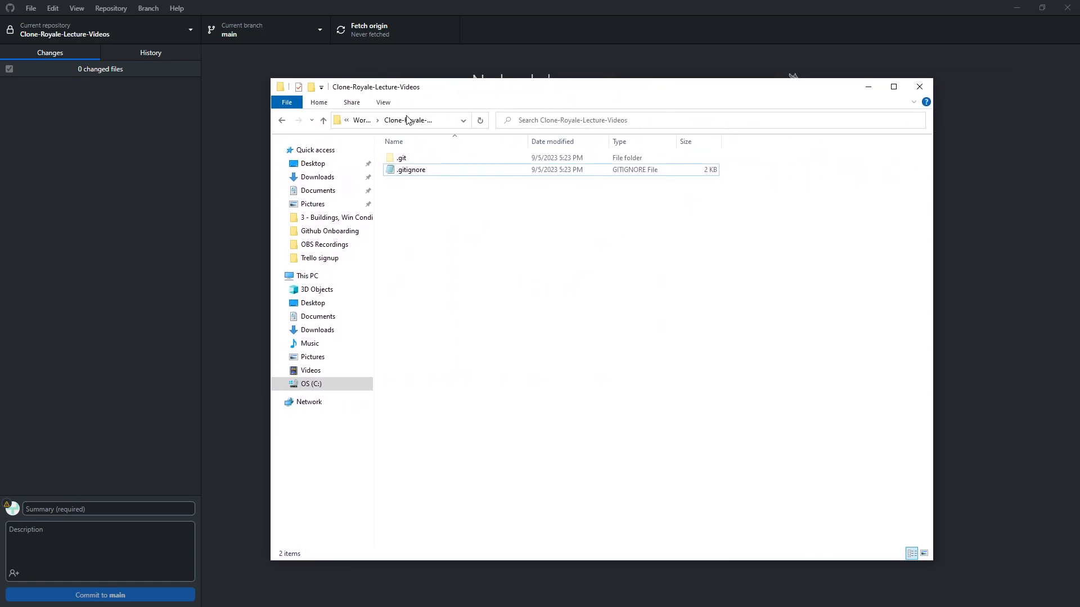
Check where the Clone-Royale-Lecture-Videos repository folder sits inside Workspaces, and reopen it
left_click(357, 121)
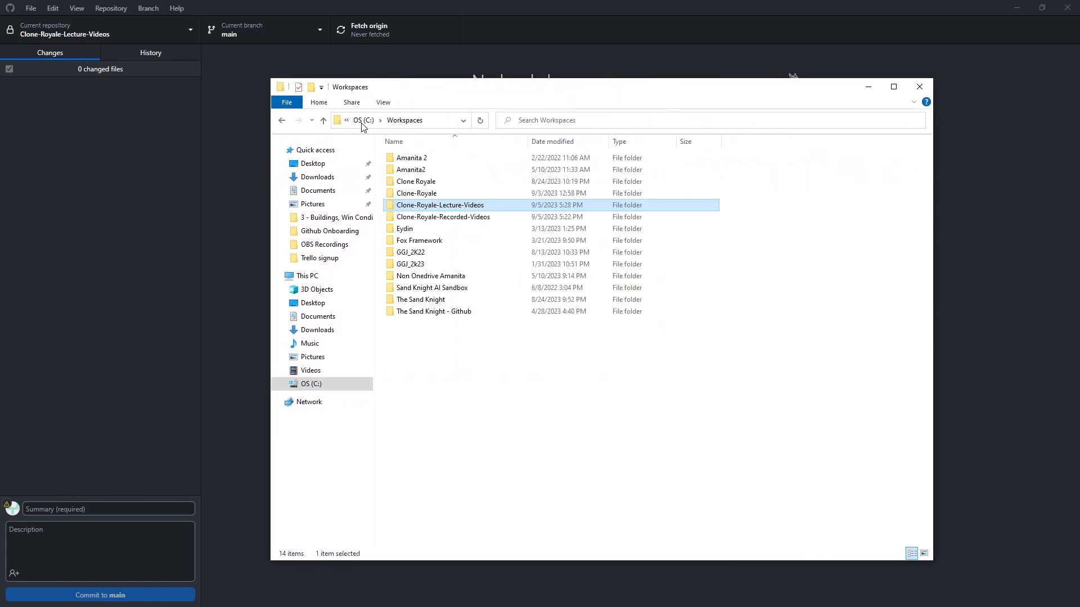
double_click(416, 205)
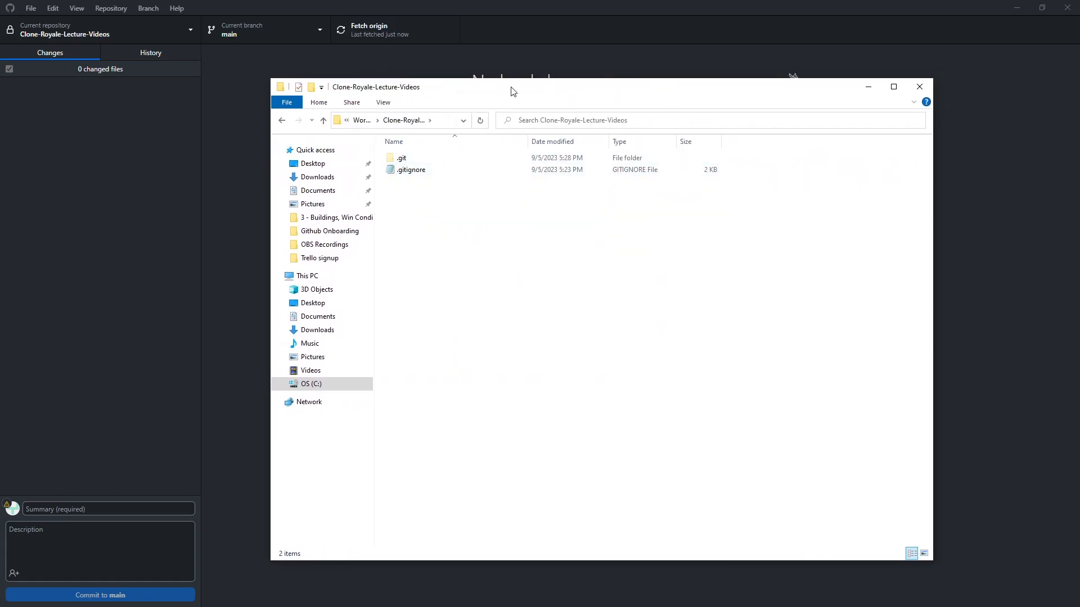
left_click_drag(559, 91, 531, 86)
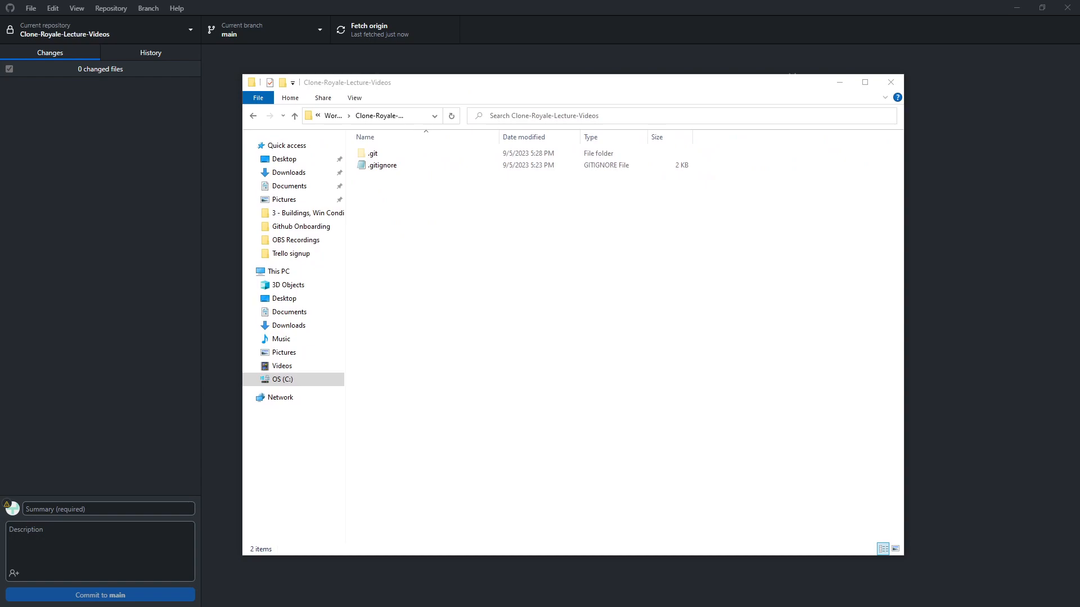
Switch to Unity Hub and open the Clone Royale Lecture Video project's folder in File Explorer
left_click_drag(677, 132, 366, 115)
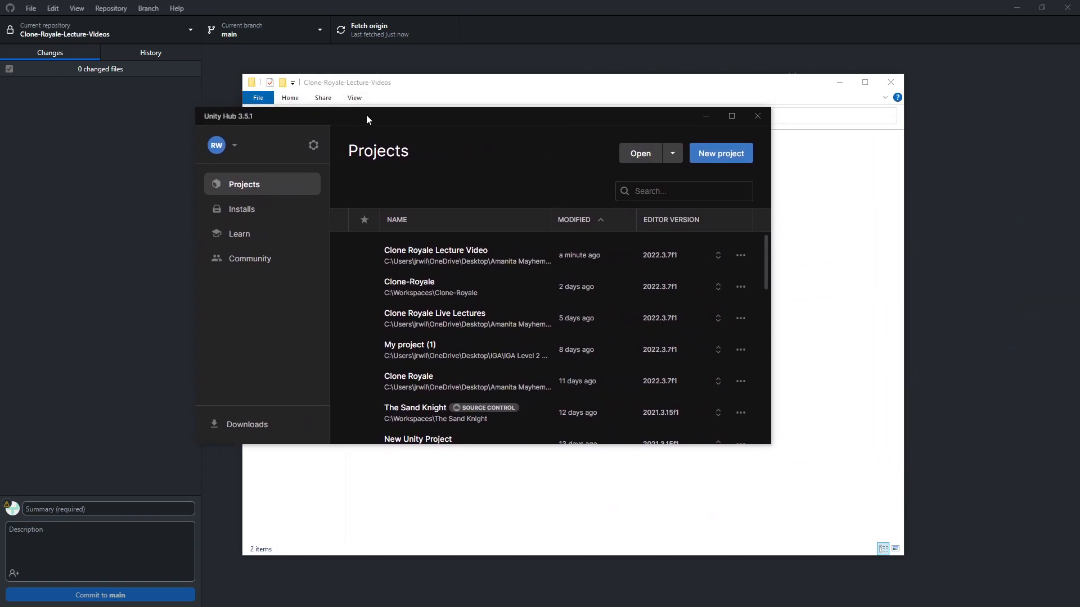
right_click(457, 259)
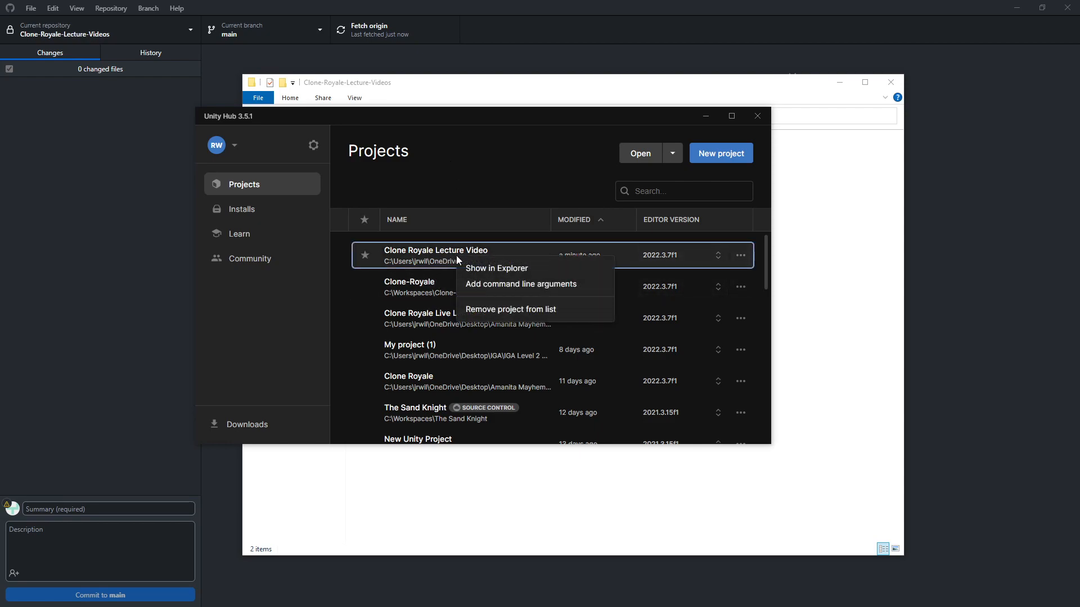
left_click(491, 269)
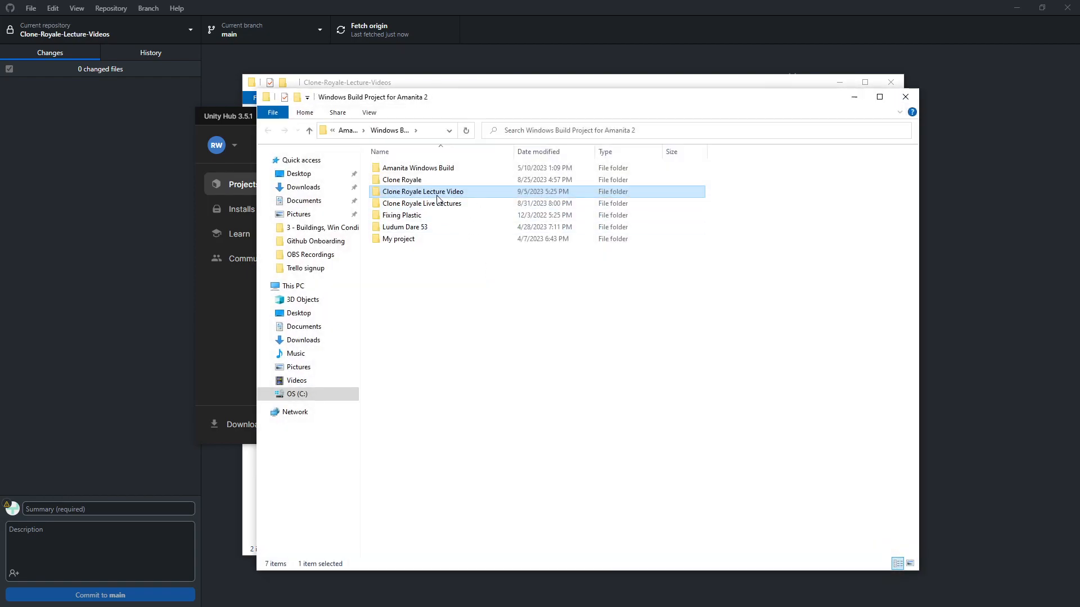
double_click(437, 192)
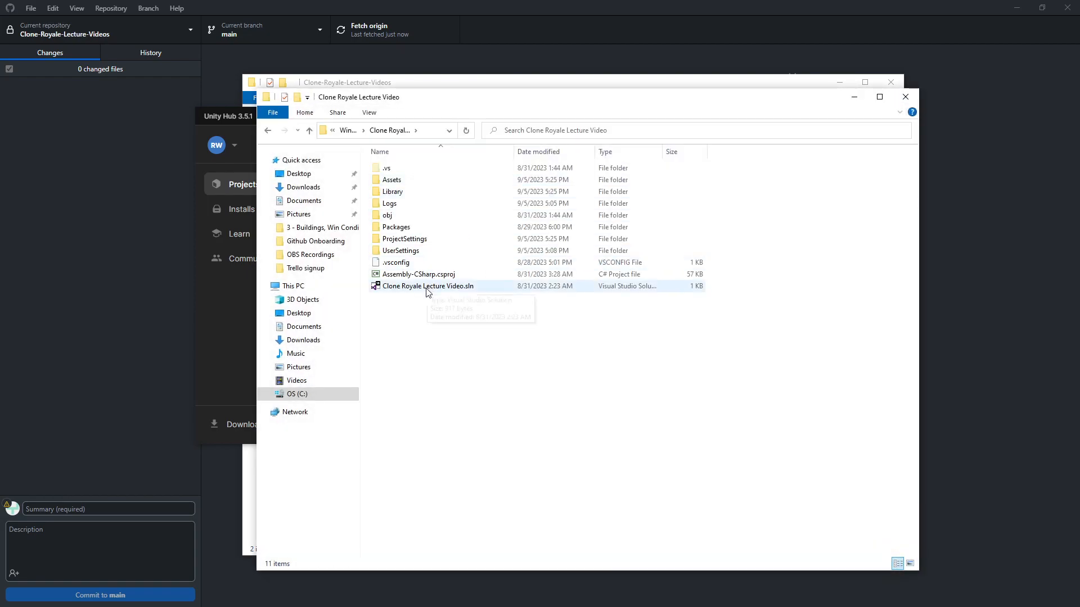
Copy all the files and folders of the Clone Royale Lecture Video project
left_click_drag(403, 316, 389, 164)
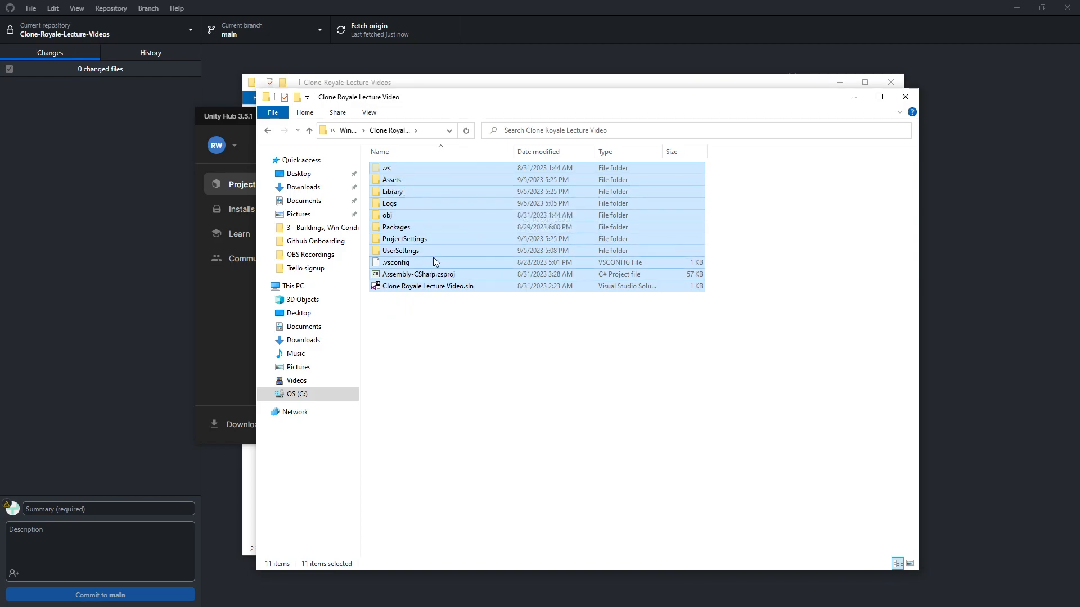
right_click(397, 184)
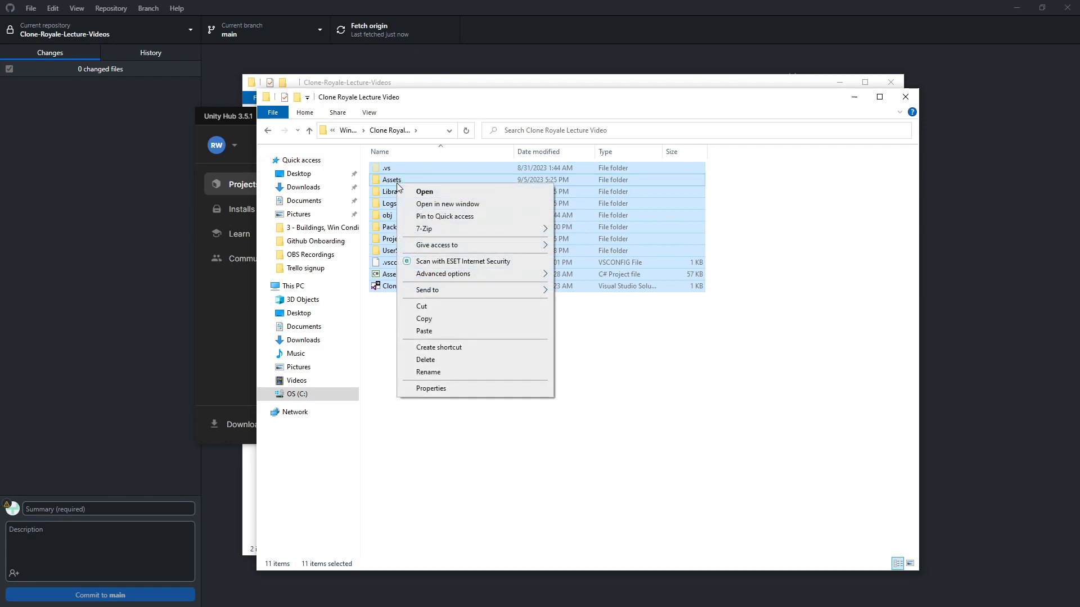
left_click(443, 319)
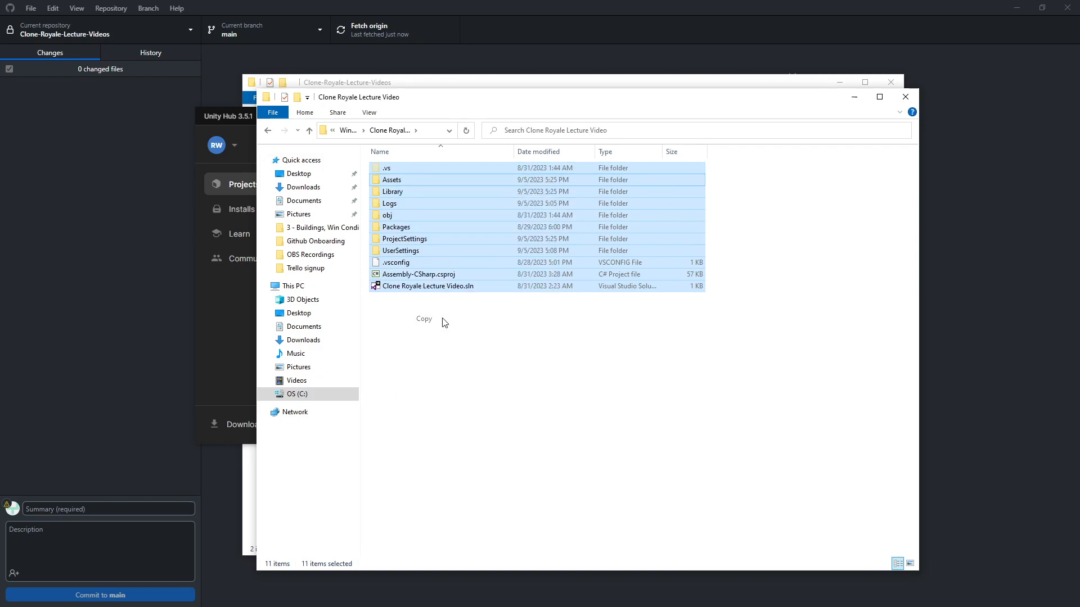
Paste the copied project files into the Clone-Royale-Lecture-Videos repository folder, alongside .git and .gitignore
left_click(478, 86)
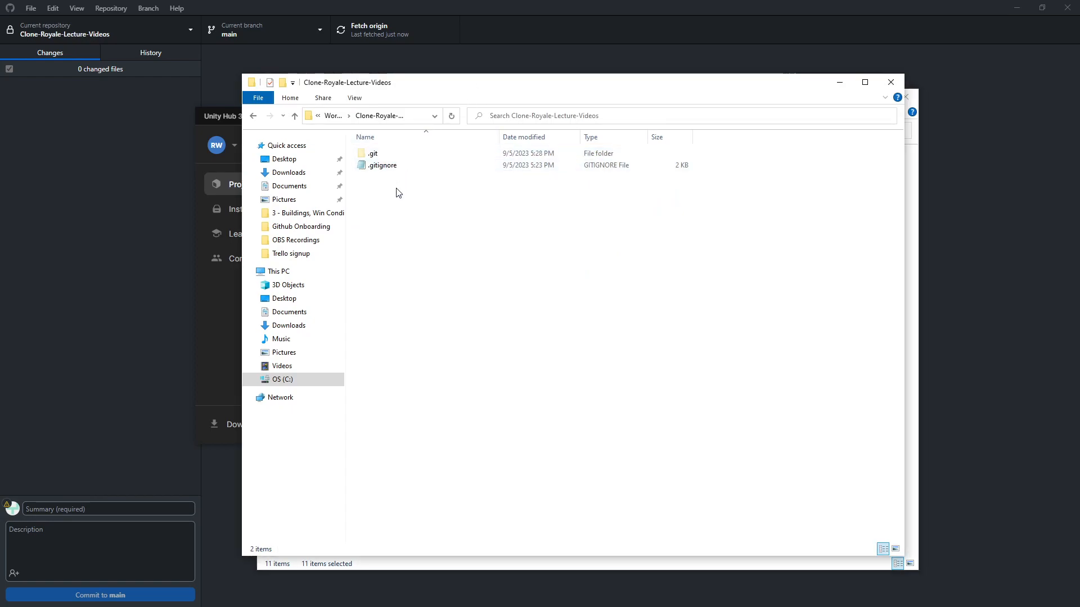
right_click(455, 219)
left_click(849, 83)
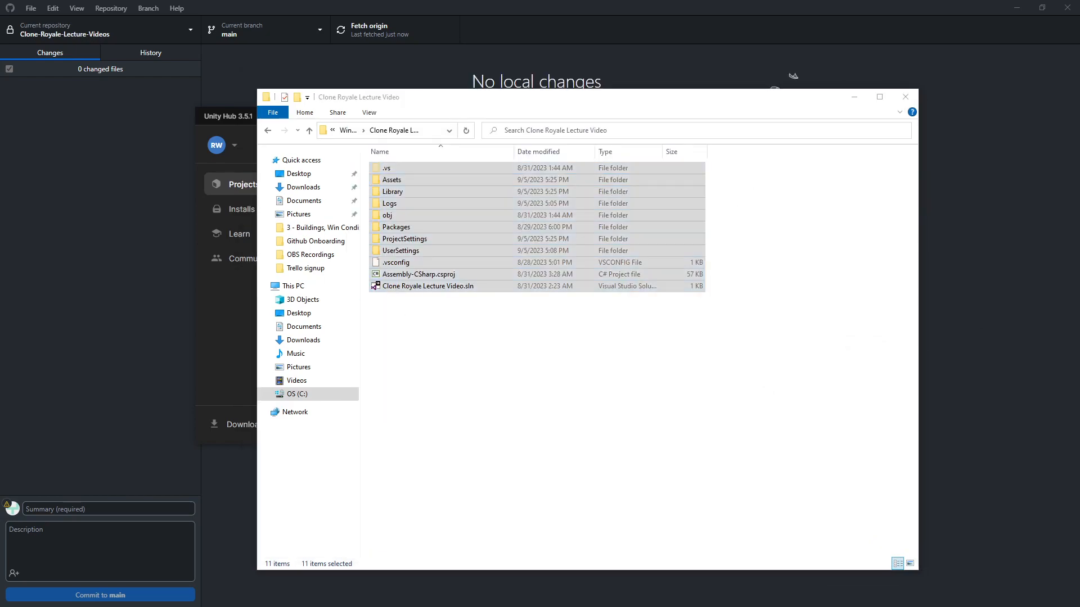
key("alt+Tab")
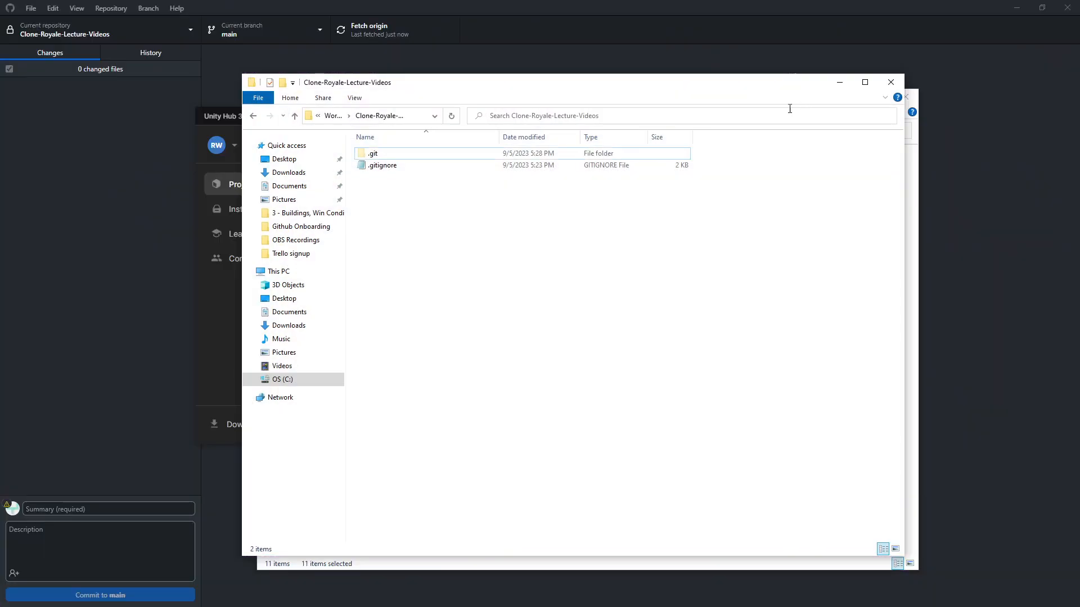
mouse_move(641, 93)
left_mouse_down()
mouse_move(254, 164)
mouse_move(731, 400)
mouse_move(713, 235)
mouse_move(607, 175)
left_mouse_up()
left_click_drag(475, 166, 471, 331)
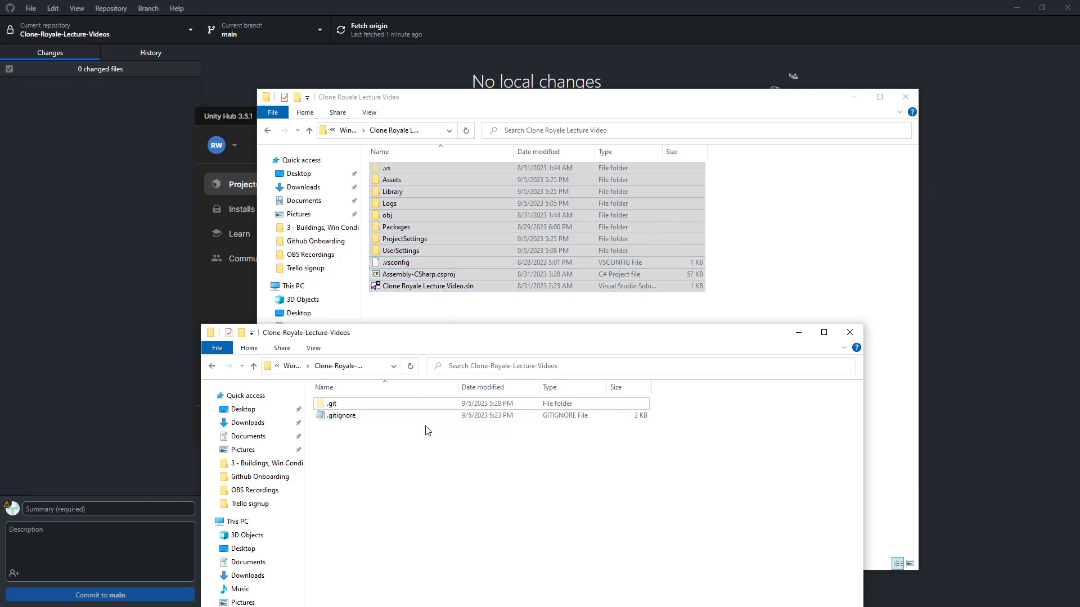
right_click(375, 461)
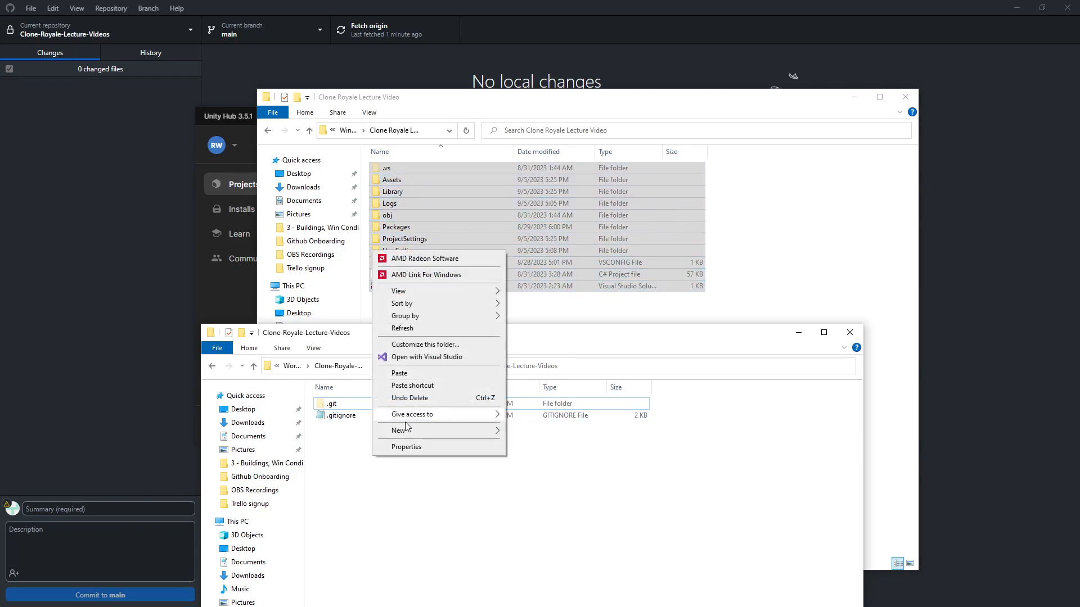
left_click(432, 374)
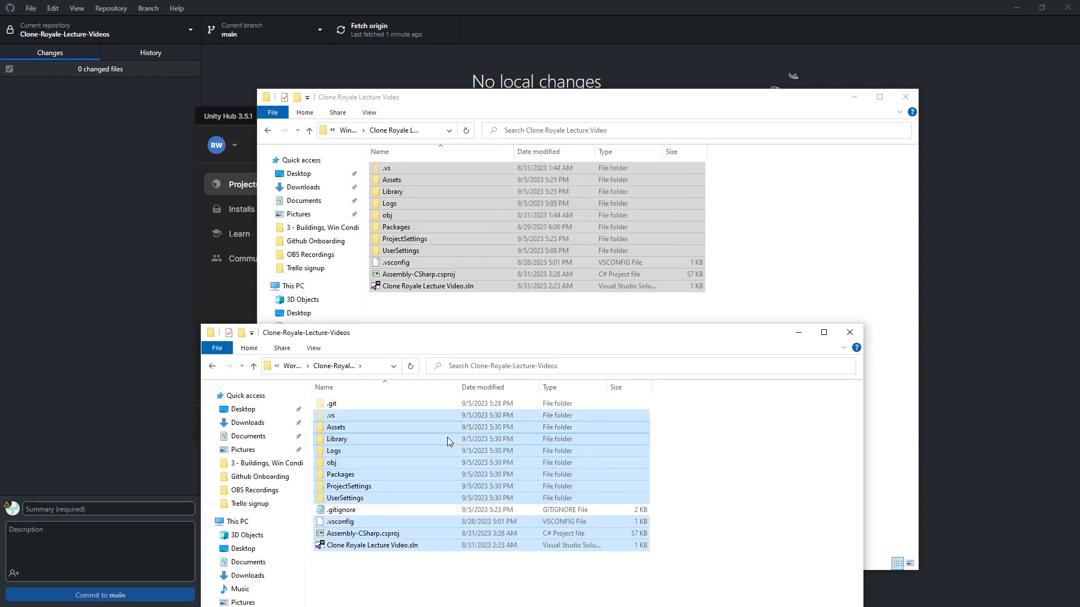
Switch to GitHub Desktop and review the list of changed files in the Clone-Royale-Lecture-Videos repository
mouse_move(508, 337)
left_mouse_down()
mouse_move(540, 119)
mouse_move(569, 93)
left_mouse_up()
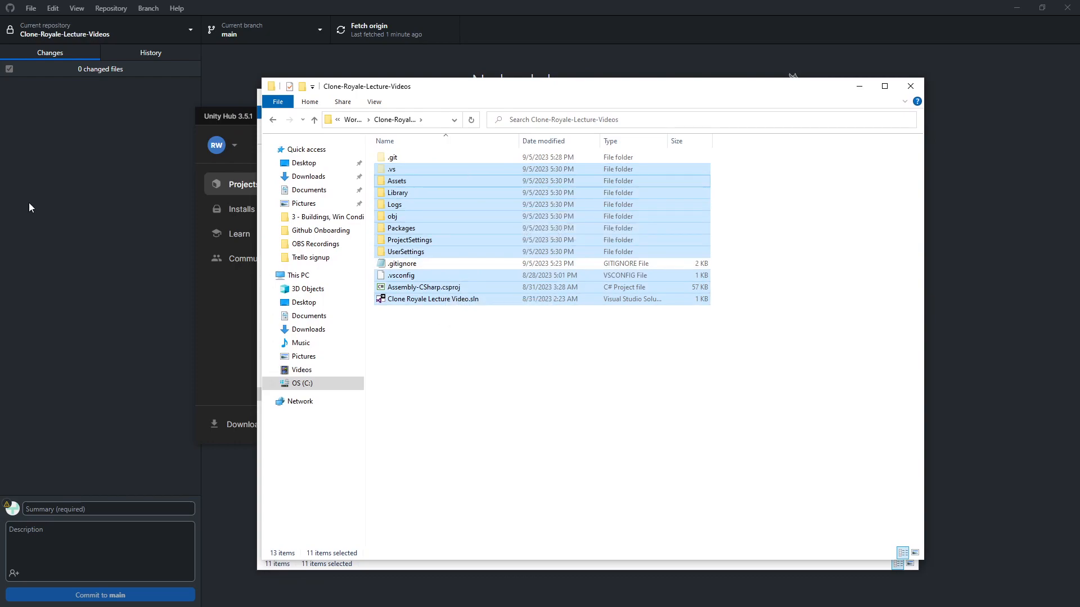
left_click(89, 230)
left_click(494, 281)
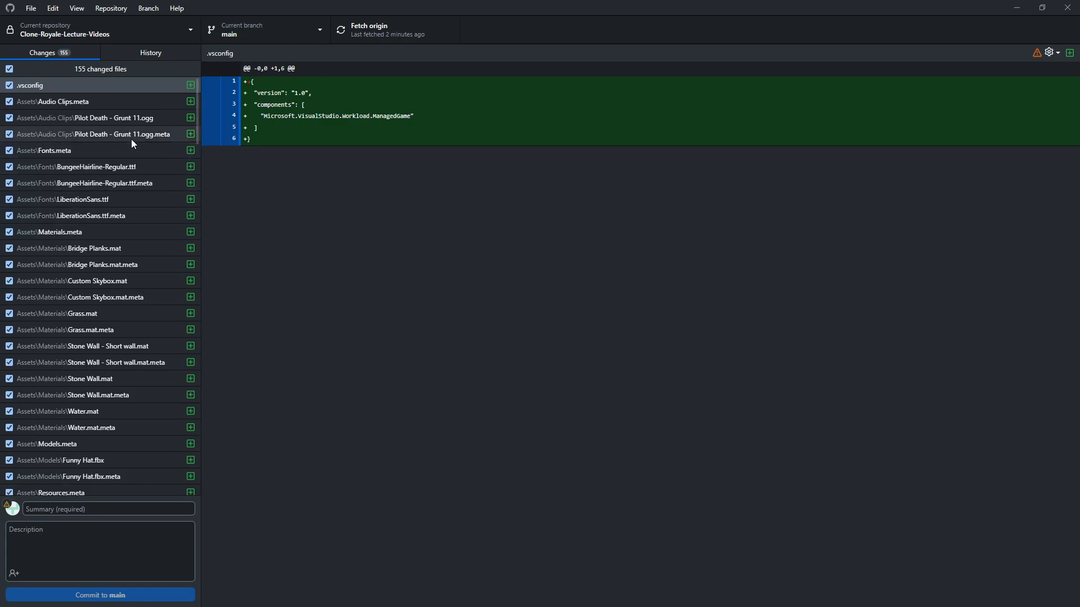
scroll(118, 173, "down", 3)
scroll(115, 208, "down", 20)
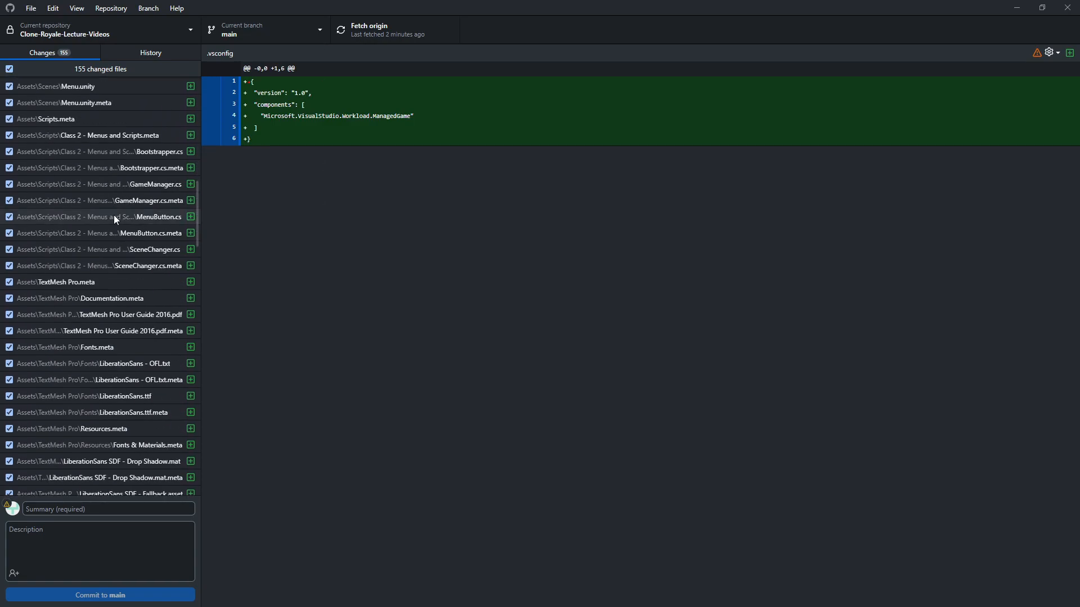
scroll(120, 245, "down", 10)
scroll(123, 250, "up", 12)
scroll(127, 298, "up", 15)
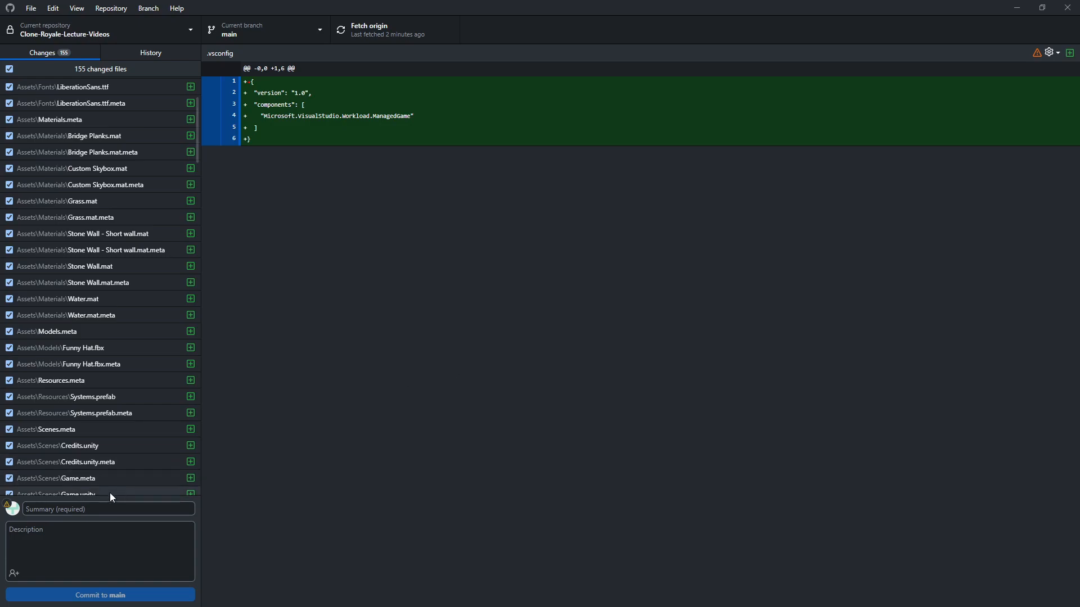
Commit all changes to main with summary "Initial Commit" and description "This is the first upload of our clone royale project to this repo"
left_click(104, 510)
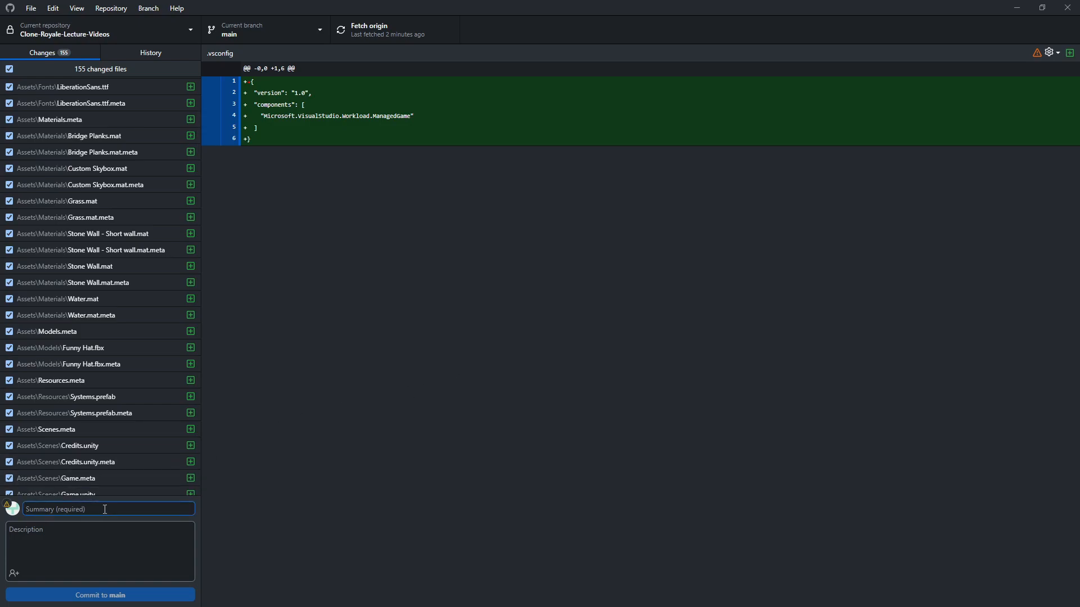
type("Initial Commit")
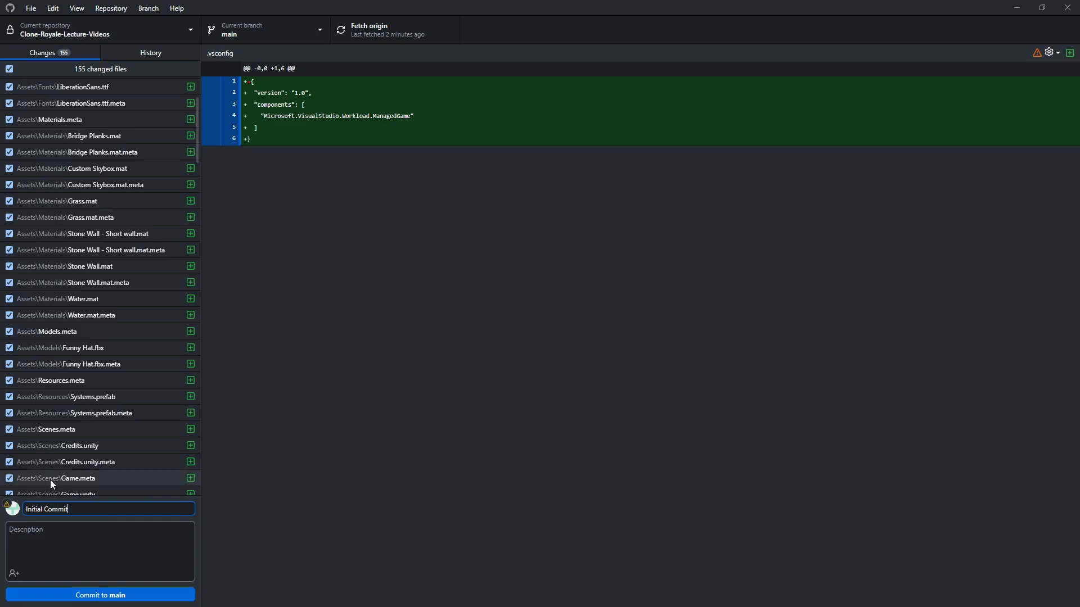
left_click(77, 546)
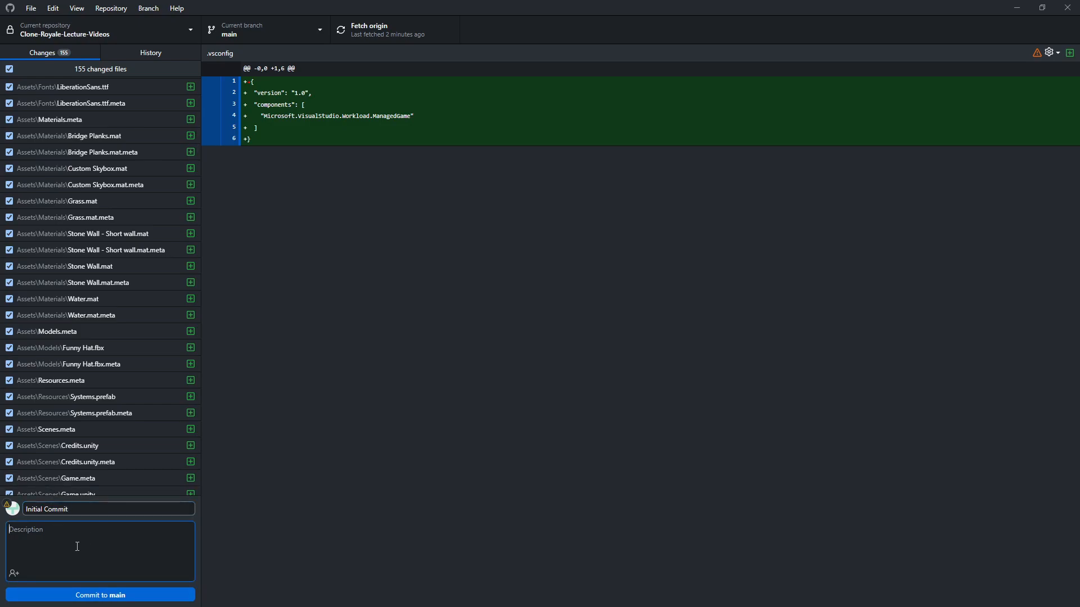
type("This is the first upload of our clone royale project to this repo")
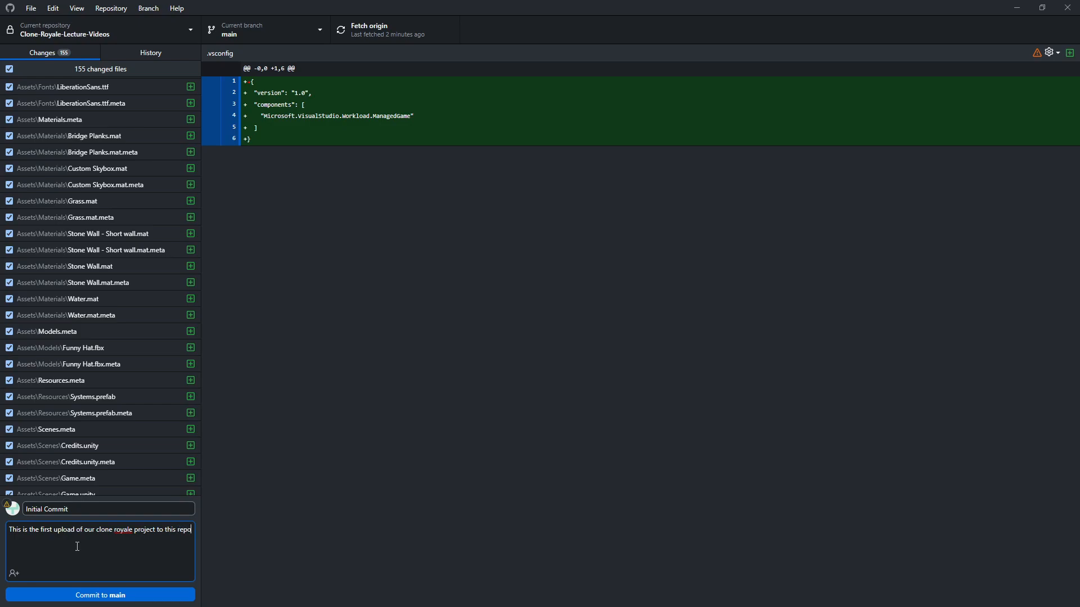
left_click(135, 595)
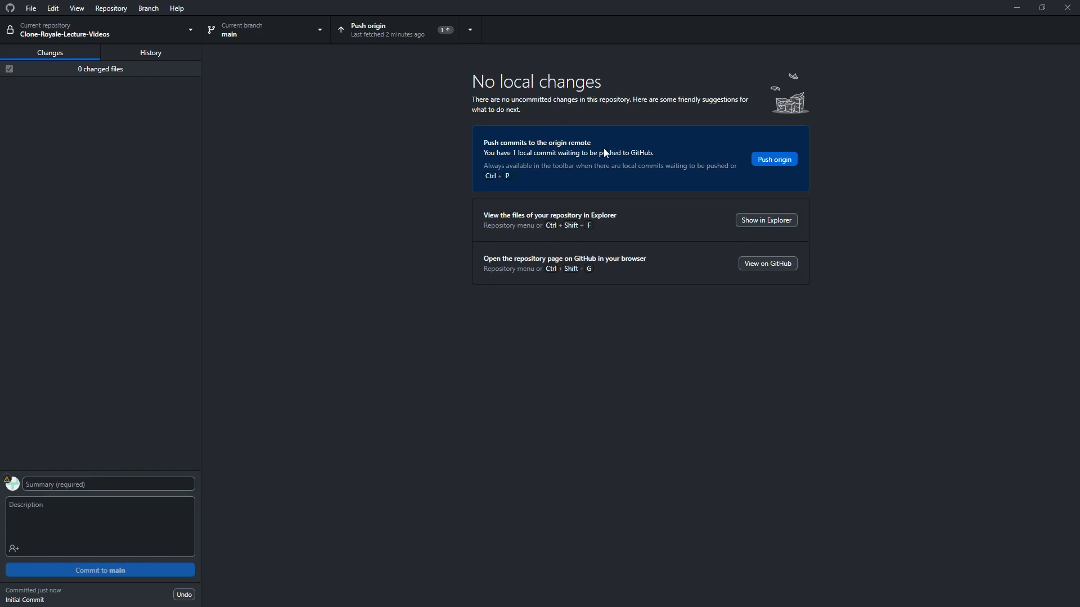
Push the local commit to origin, and fetch origin to check for remote changes
left_click(788, 159)
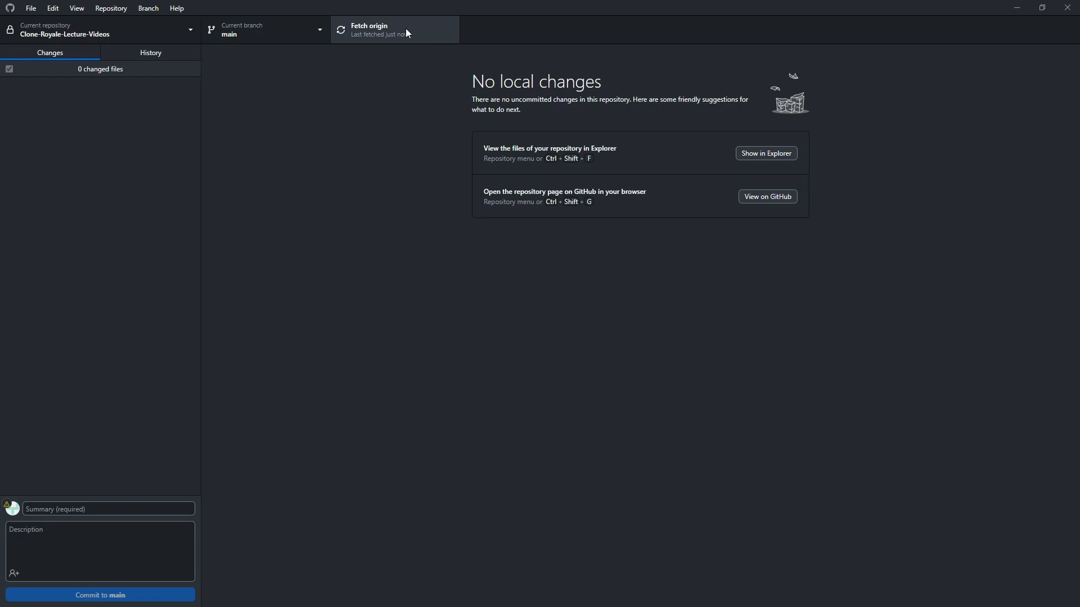
left_click(369, 29)
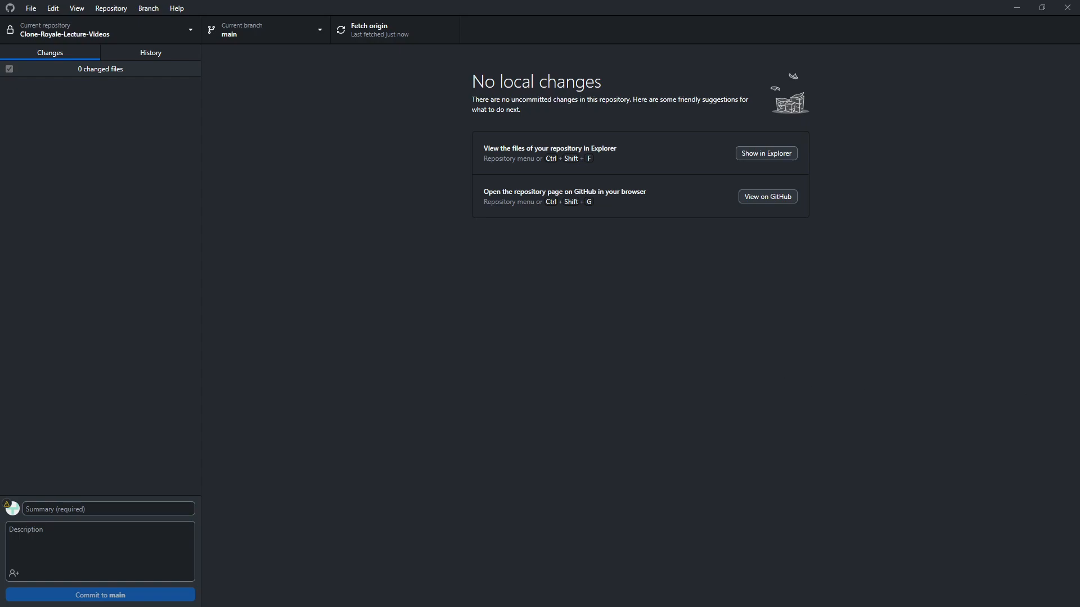
Switch to Unity Hub, add the project from C:\Workspaces\Clone-Royale-Lecture-Videos, and open it in the editor
key("alt+Tab")
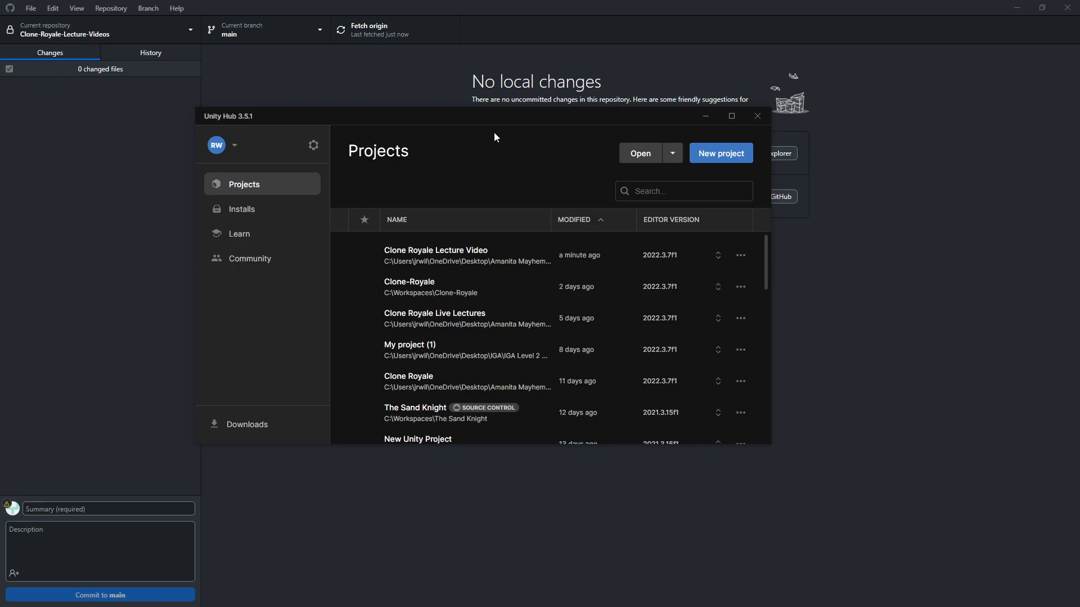
left_click_drag(503, 115, 539, 150)
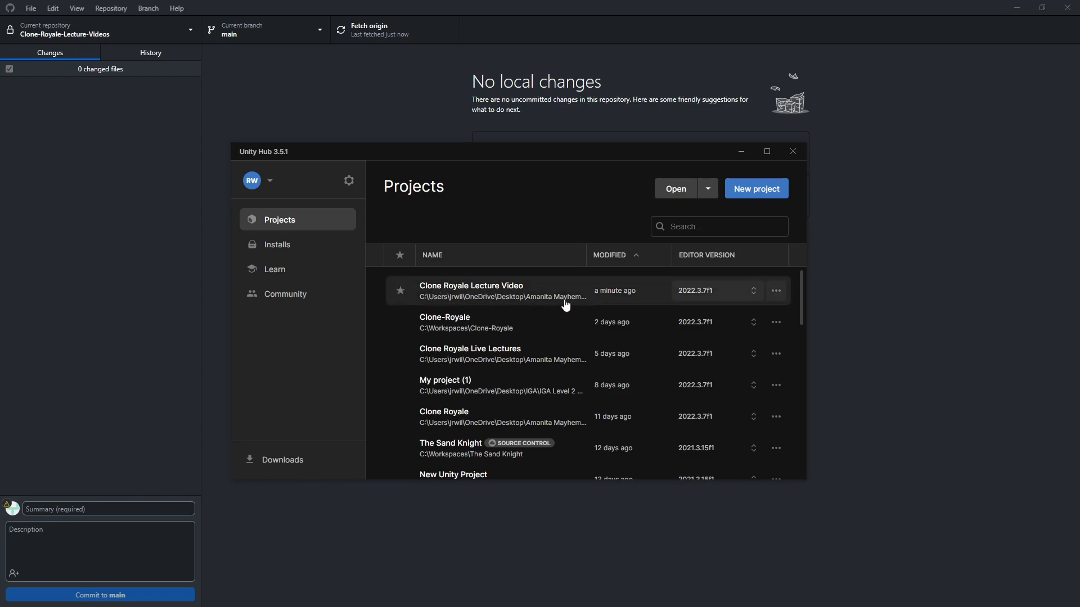
left_click(675, 189)
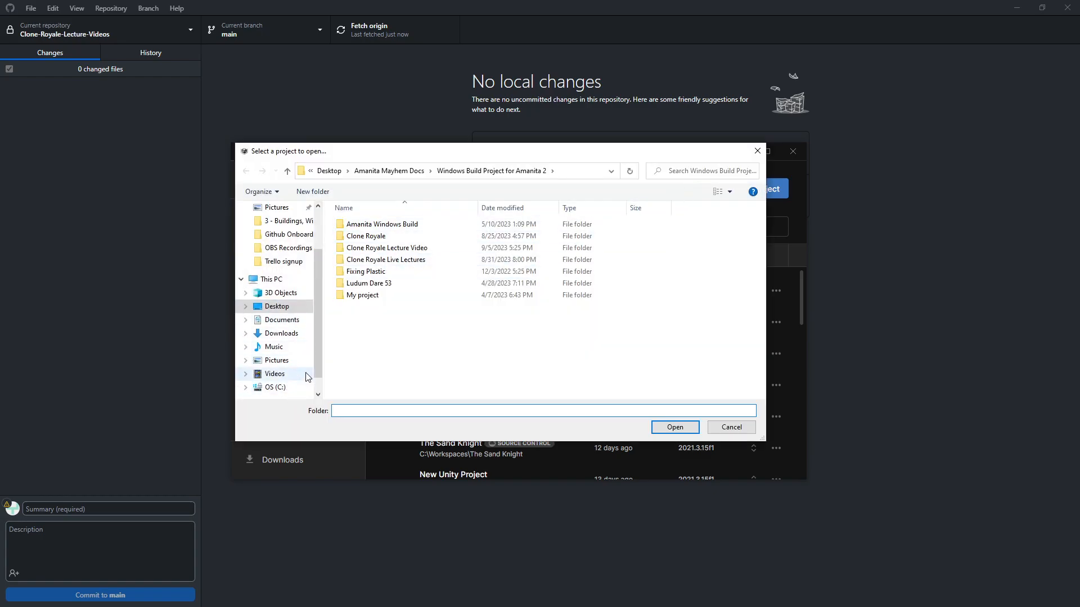
left_click(275, 387)
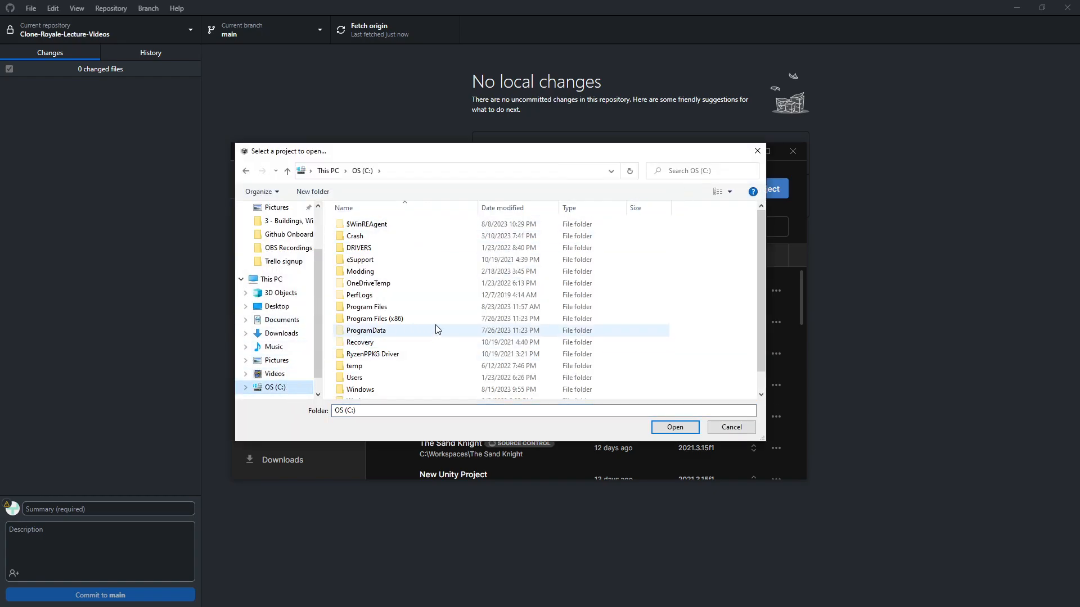
scroll(436, 330, "down", 1)
double_click(397, 381)
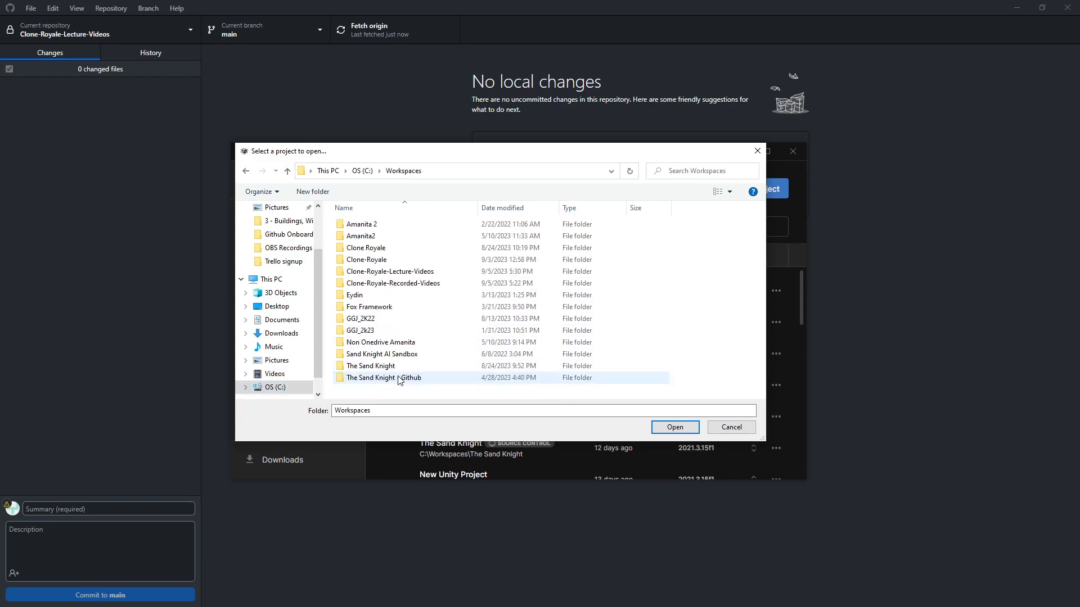
double_click(426, 274)
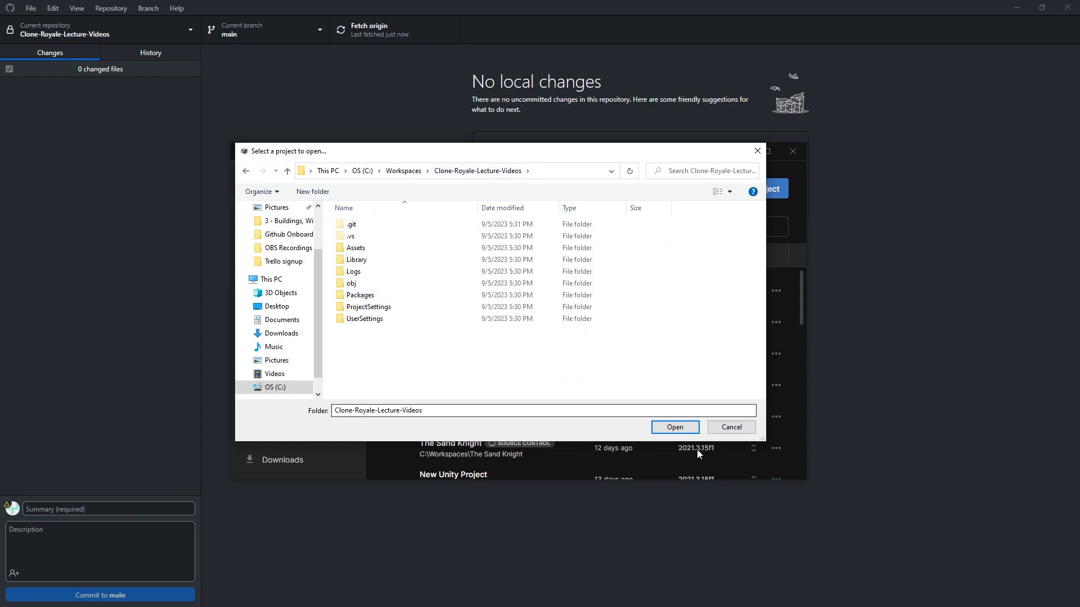
left_click(675, 428)
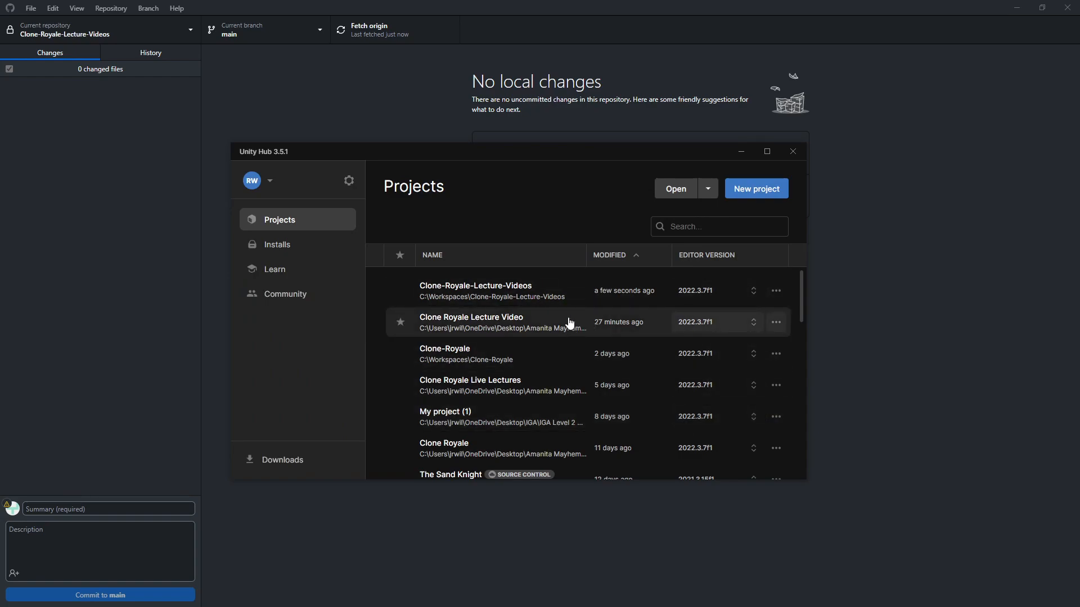
left_click(495, 293)
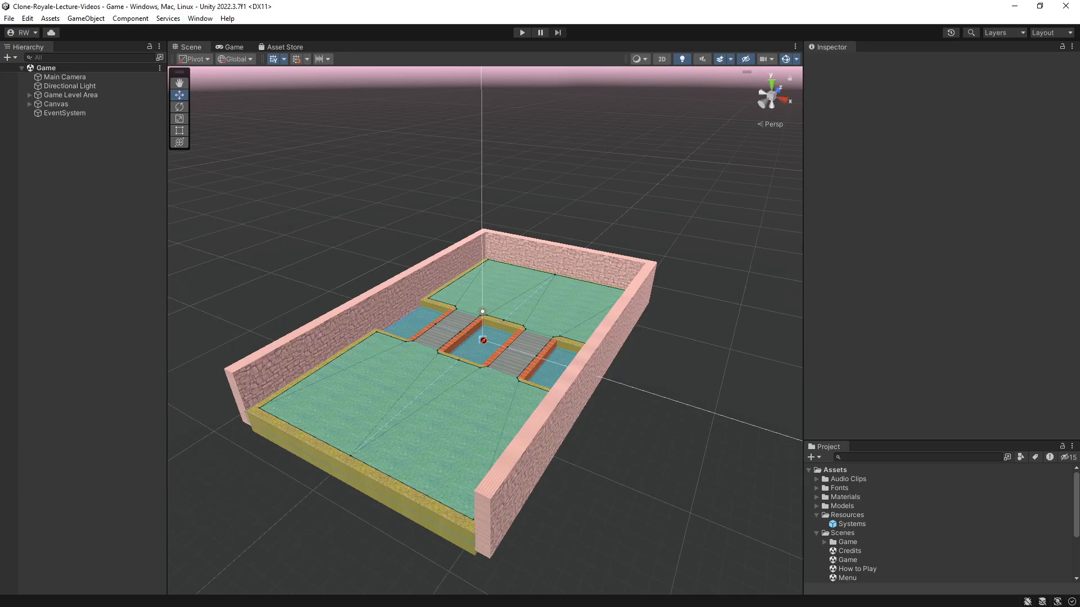
Return to Unity Hub and remove the old Clone Royale Lecture Video project from the projects list
key("alt+Tab")
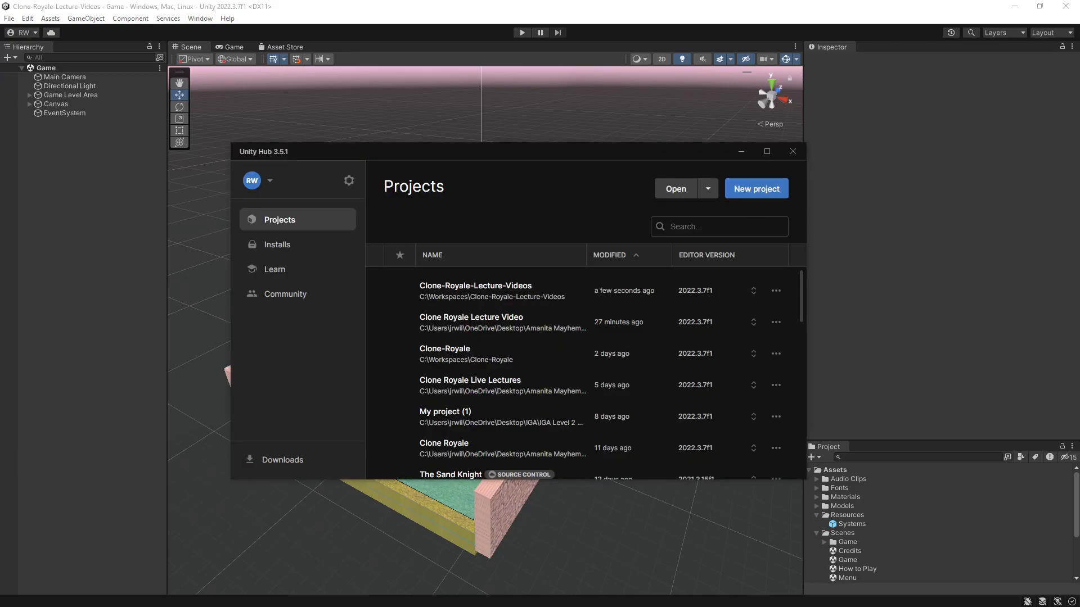
right_click(495, 329)
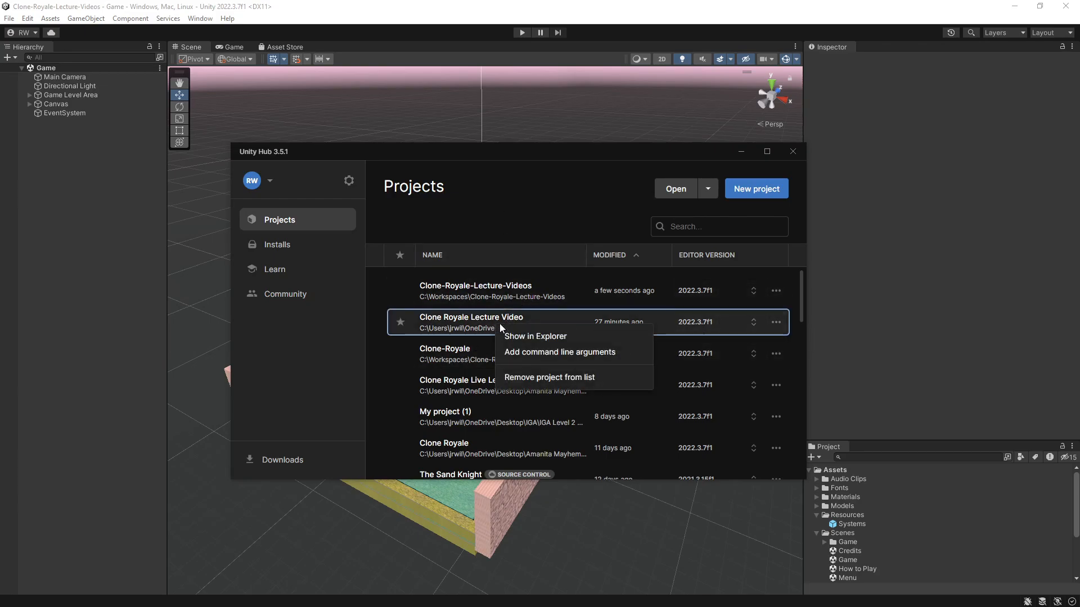
left_click(537, 377)
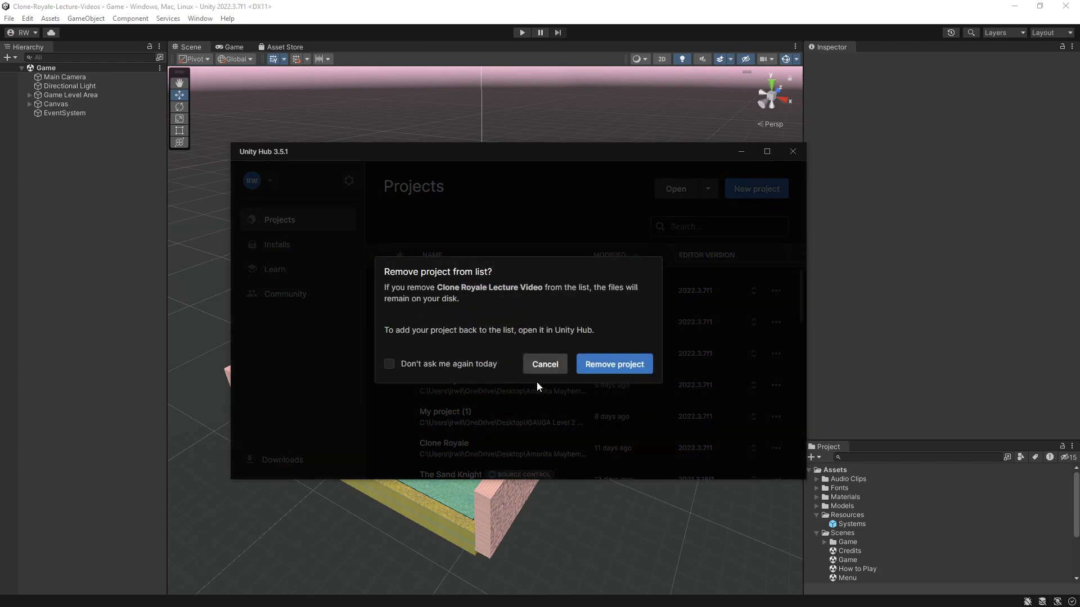
left_click(609, 363)
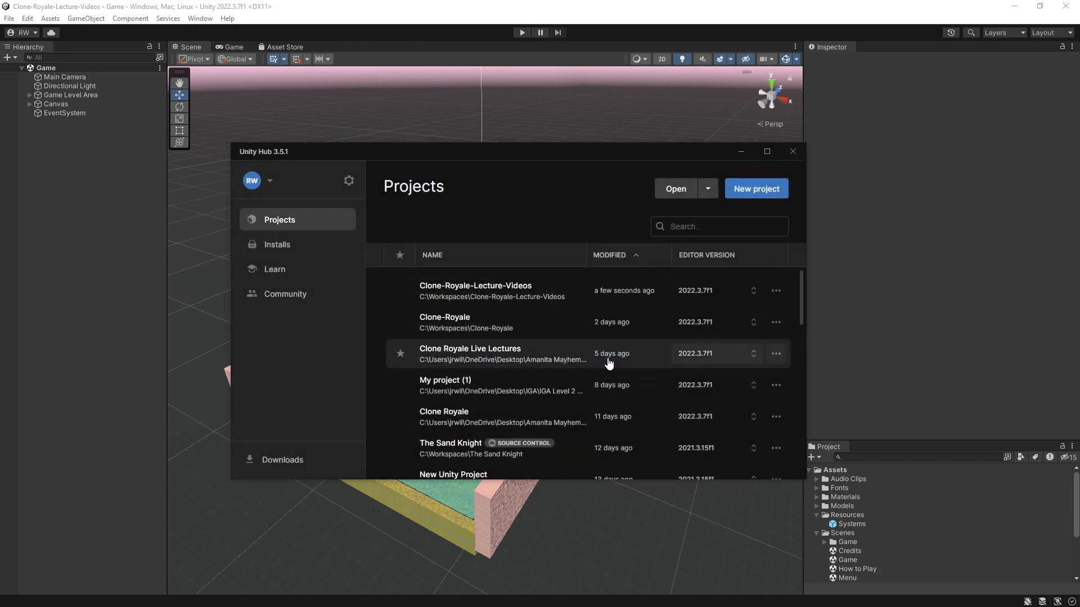